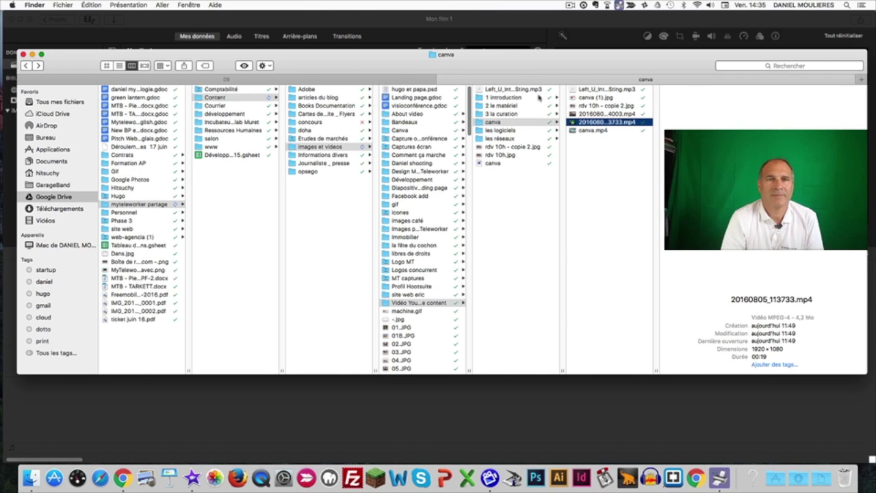
- Import all six files from the Finder's canva folder into the iMovie project Mon film 1's media
{"action": "left_click_drag", "start_coordinate": [445, 71], "coordinate": [439, 125]}
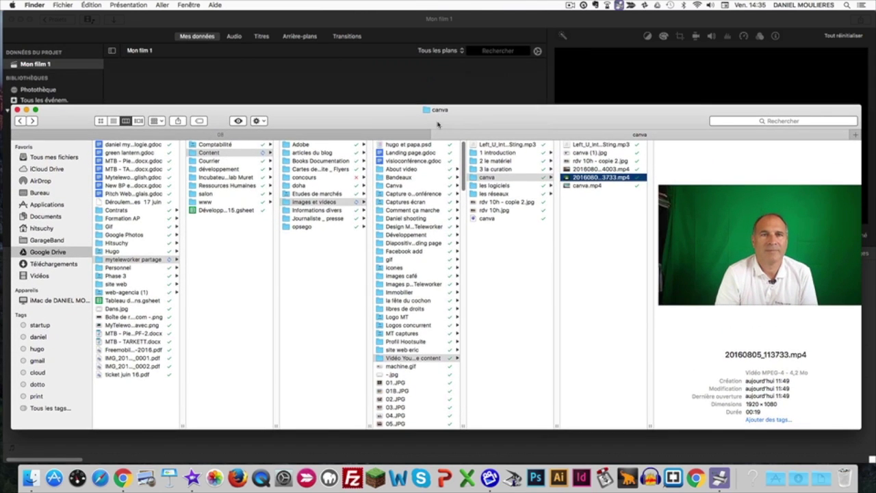
{"action": "left_click", "coordinate": [26, 110]}
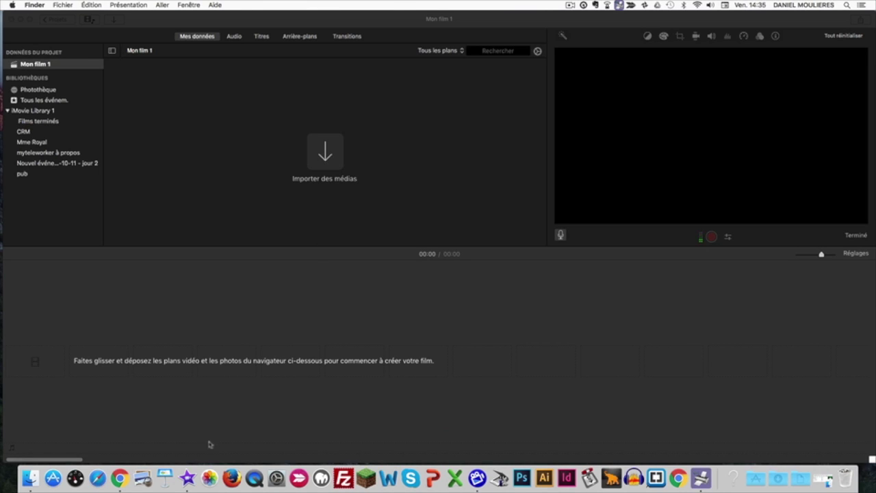
{"action": "left_click", "coordinate": [823, 478]}
{"action": "left_click", "coordinate": [601, 145]}
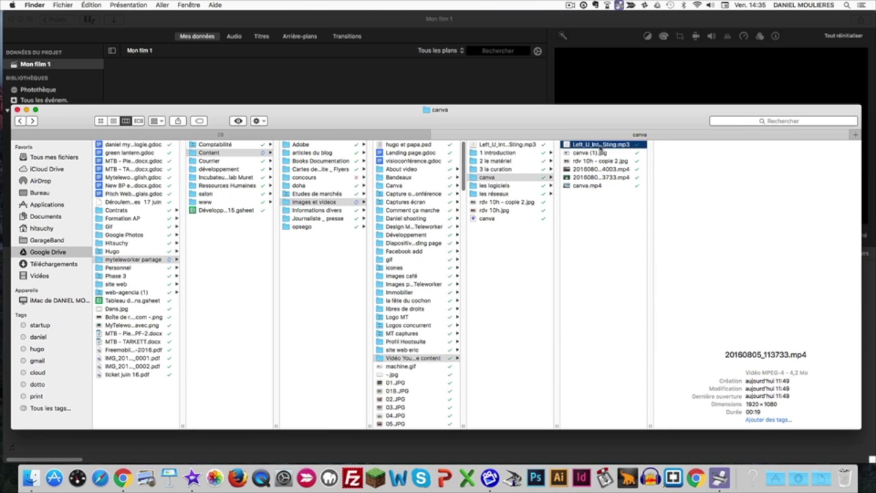
{"action": "left_click", "coordinate": [589, 186], "text": "shift"}
{"action": "left_click_drag", "start_coordinate": [593, 148], "coordinate": [378, 100]}
{"action": "key", "text": "super+Tab"}
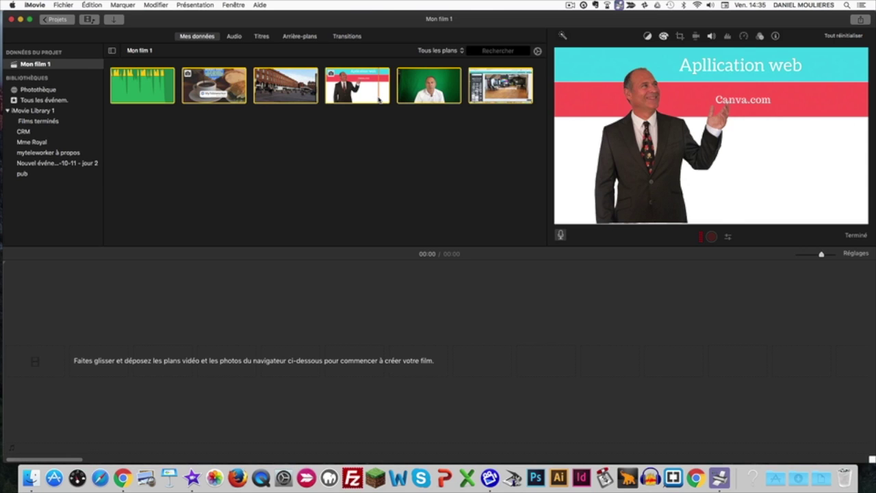
- Add only the town square video from the project media to the start of the empty timeline
{"action": "left_click", "coordinate": [279, 86]}
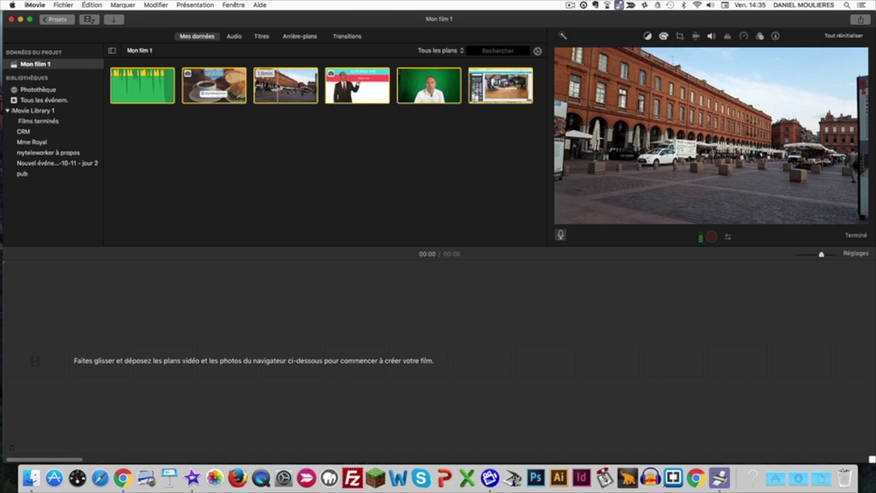
{"action": "left_click", "coordinate": [276, 126]}
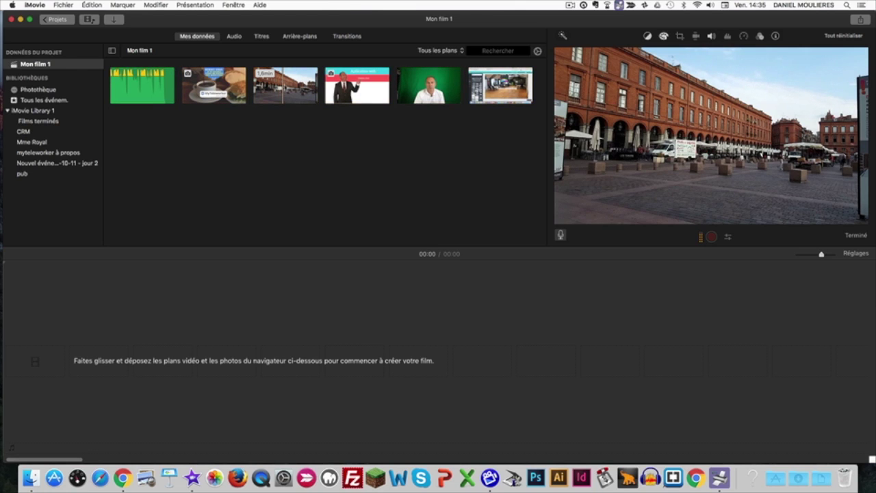
{"action": "left_click", "coordinate": [285, 88]}
{"action": "left_click_drag", "start_coordinate": [285, 88], "coordinate": [34, 363]}
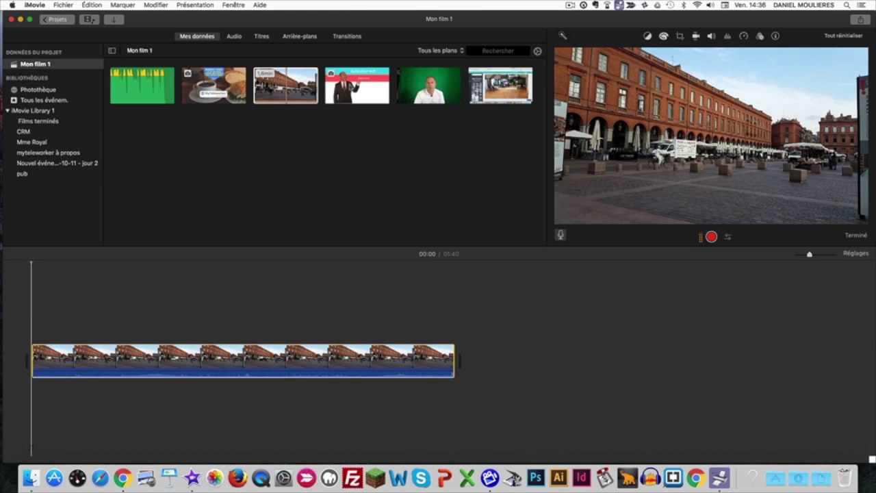
- Place the green-screen video as an overlay above the town square clip, aligned with the timeline's start, and enlarge the timeline clips
{"action": "left_click", "coordinate": [419, 89]}
{"action": "left_click_drag", "start_coordinate": [419, 89], "coordinate": [29, 318]}
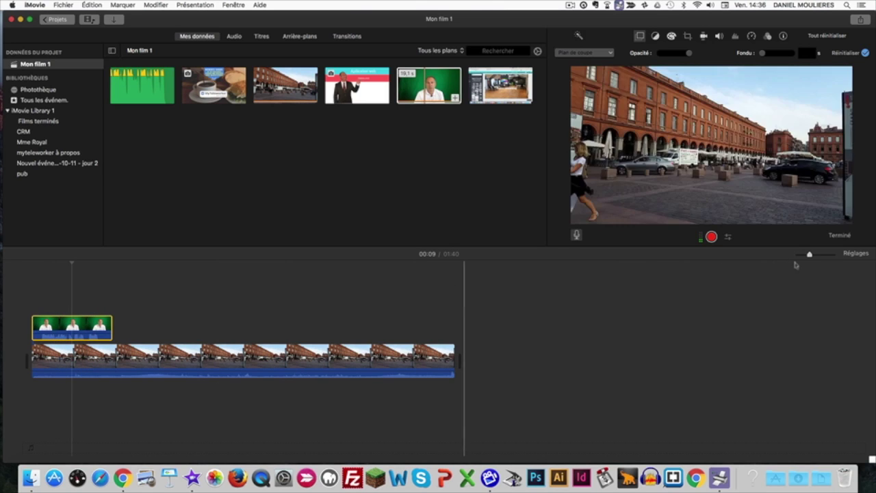
{"action": "left_click_drag", "start_coordinate": [815, 257], "coordinate": [823, 258]}
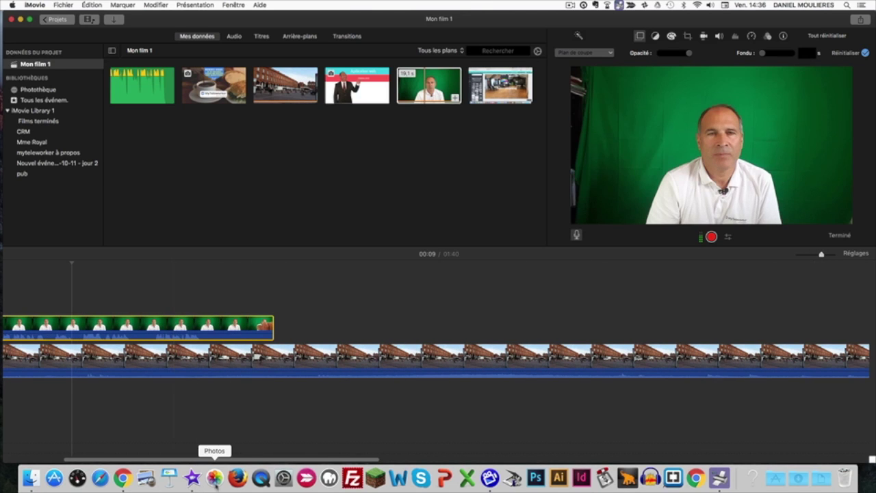
{"action": "scroll", "coordinate": [214, 452], "scroll_direction": "left", "scroll_amount": 5}
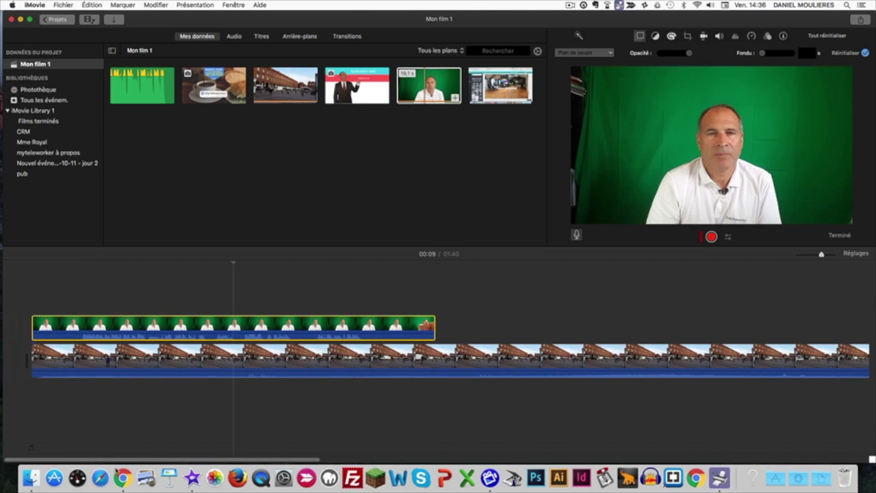
- Detach the audio from the town square clip and delete the detached track
{"action": "left_click", "coordinate": [135, 359]}
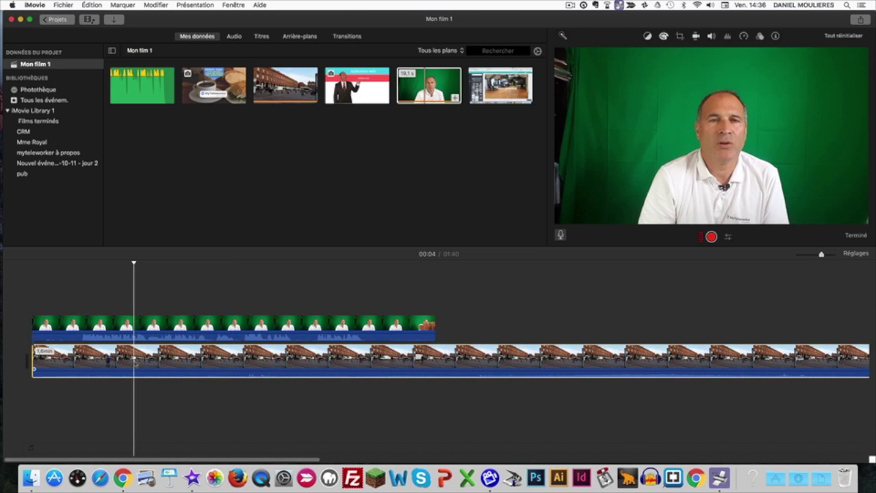
{"action": "right_click", "coordinate": [135, 361]}
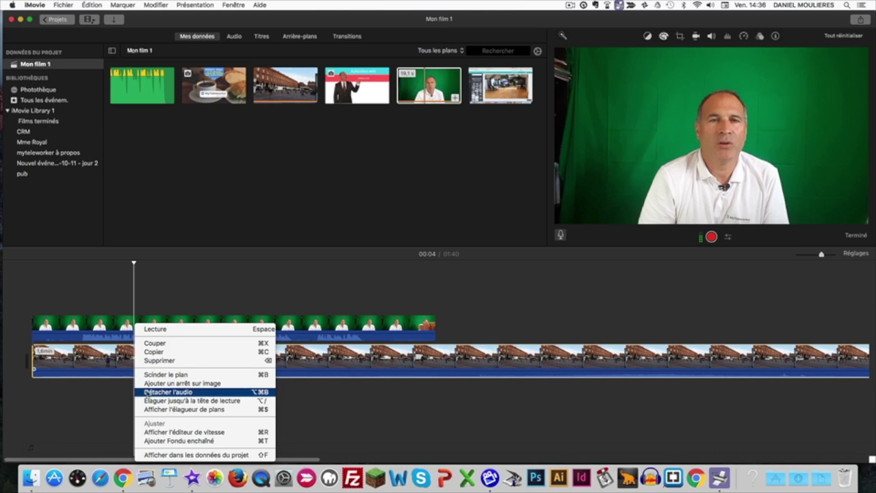
{"action": "left_click", "coordinate": [147, 392]}
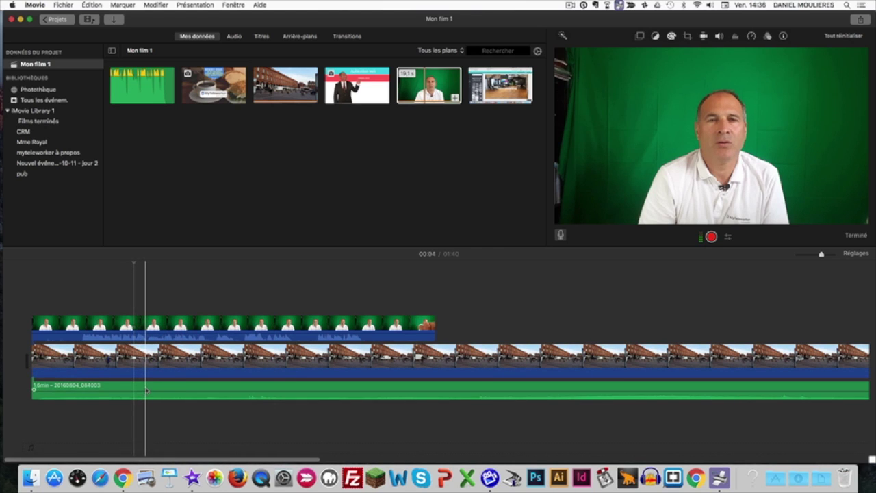
{"action": "left_click", "coordinate": [146, 390]}
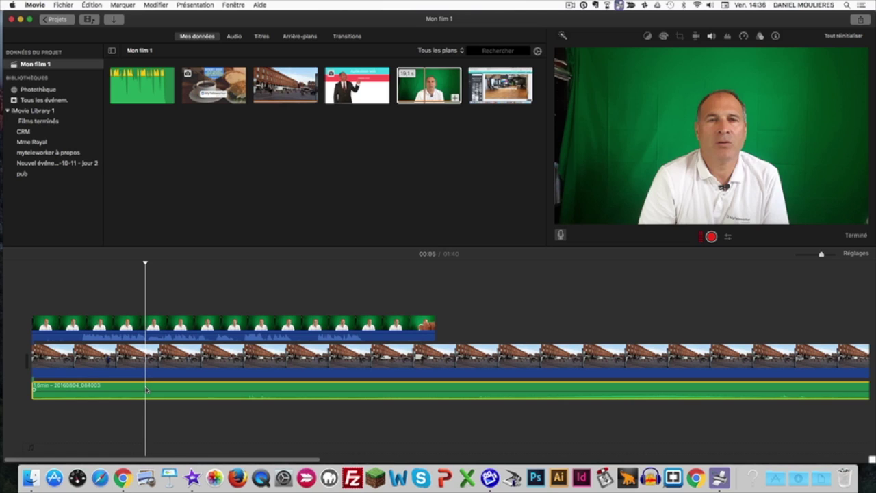
{"action": "key", "text": "Delete"}
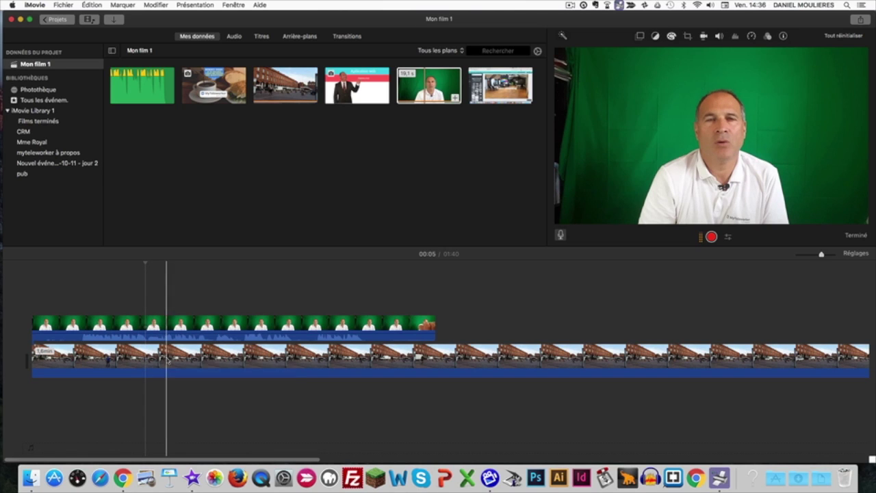
- Cut off roughly the first 2 seconds of the green-screen clip and move the remainder to the timeline's start
{"action": "left_click", "coordinate": [65, 328]}
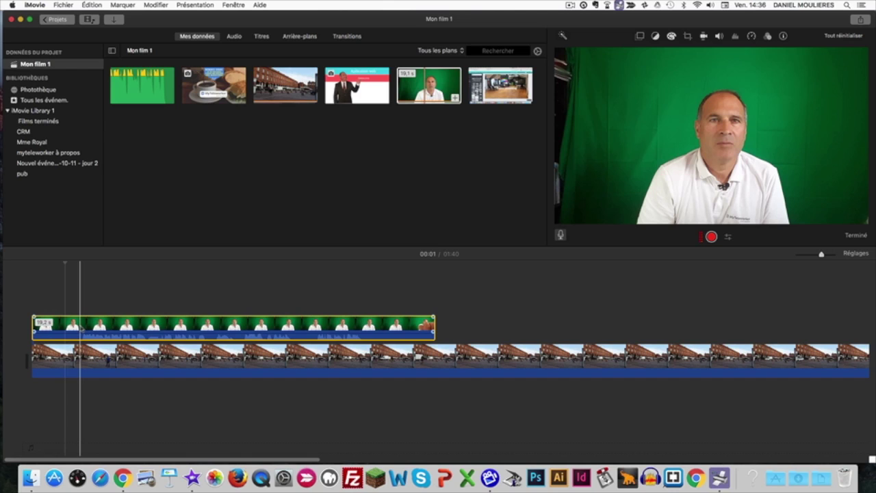
{"action": "left_click", "coordinate": [80, 329]}
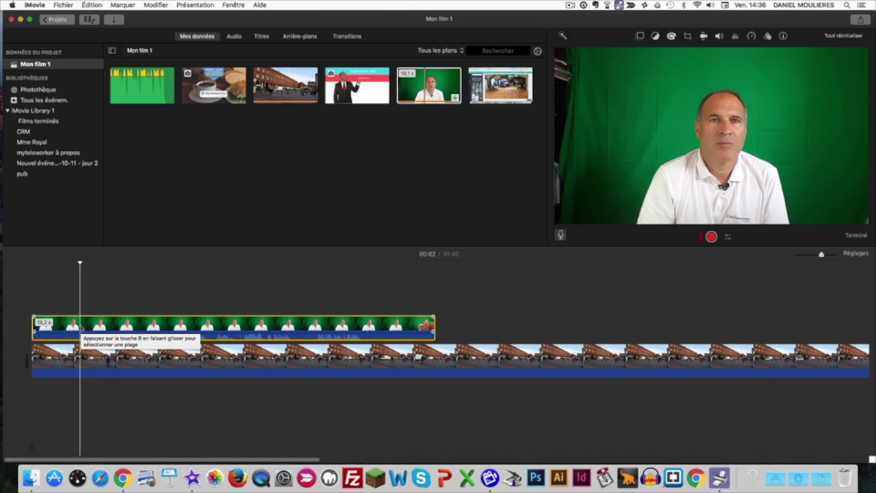
{"action": "right_click", "coordinate": [81, 329]}
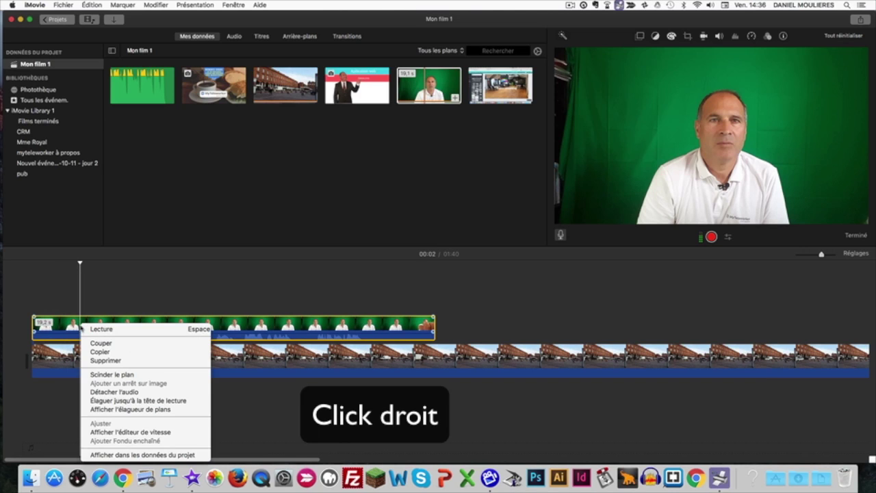
{"action": "left_click", "coordinate": [102, 374]}
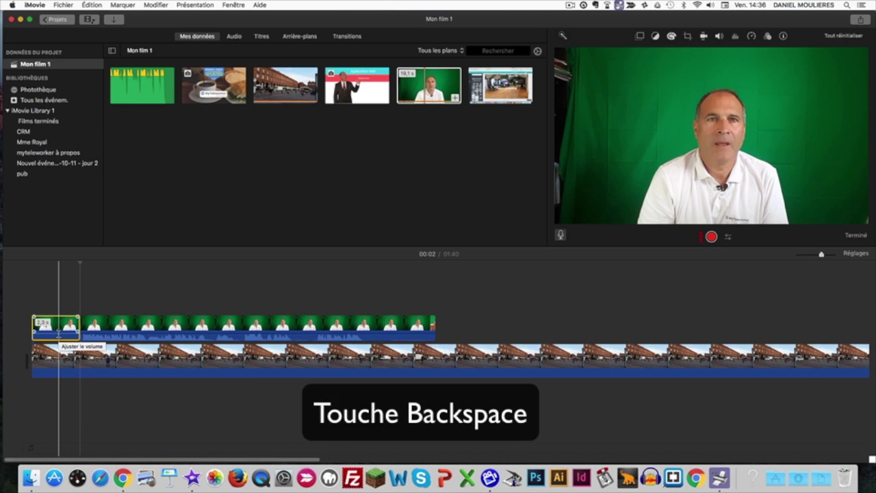
{"action": "key", "text": "BackSpace"}
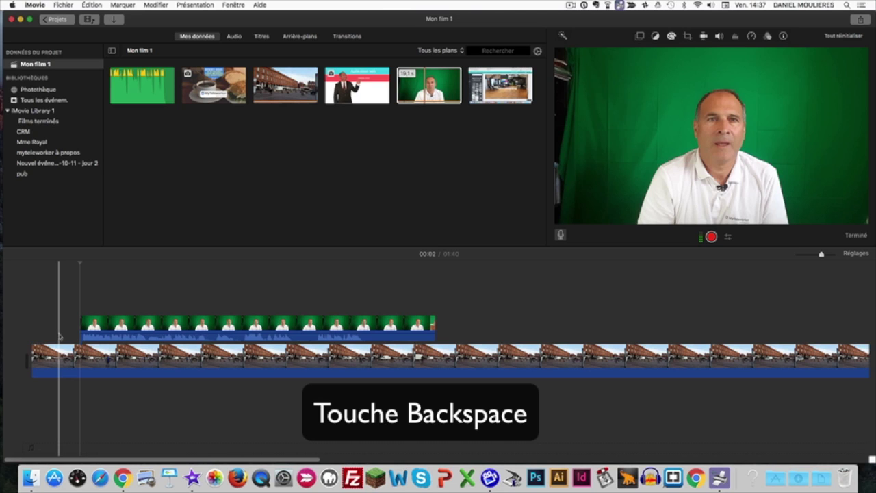
{"action": "left_click_drag", "start_coordinate": [134, 327], "coordinate": [85, 327]}
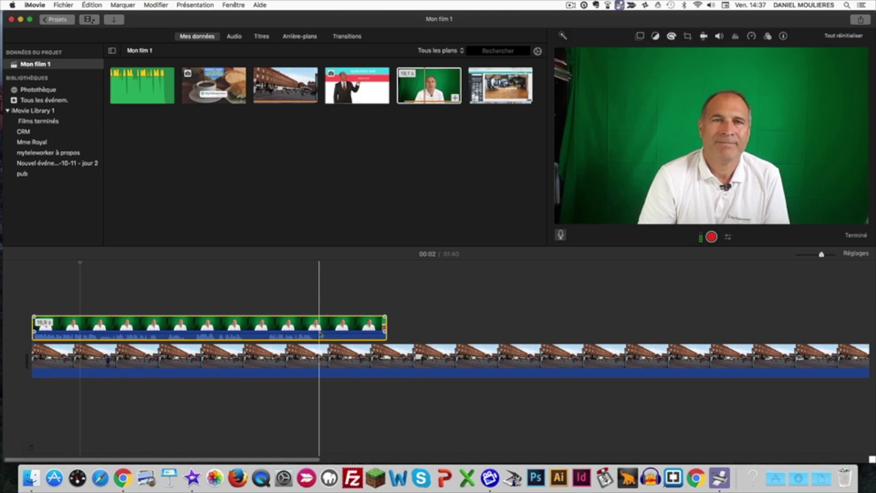
- Split the green-screen clip at about 00:13 and delete the end part where the hand reaches for the camera
{"action": "left_click", "coordinate": [317, 330]}
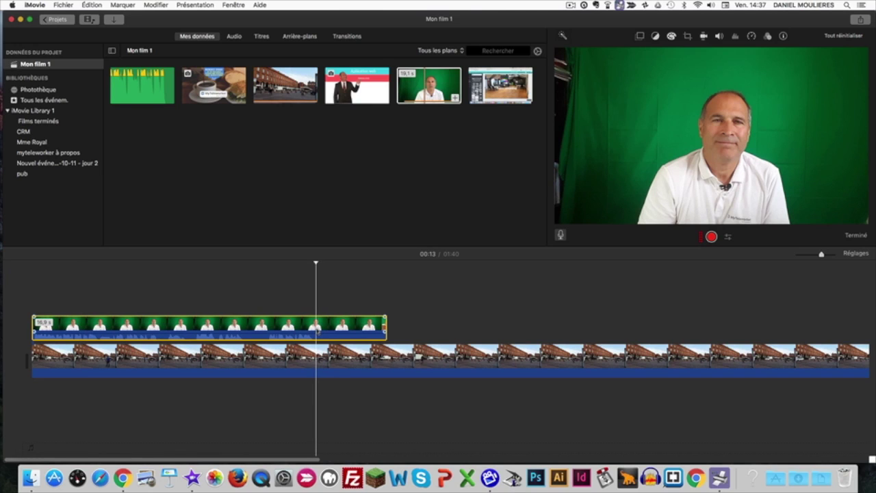
{"action": "right_click", "coordinate": [317, 330]}
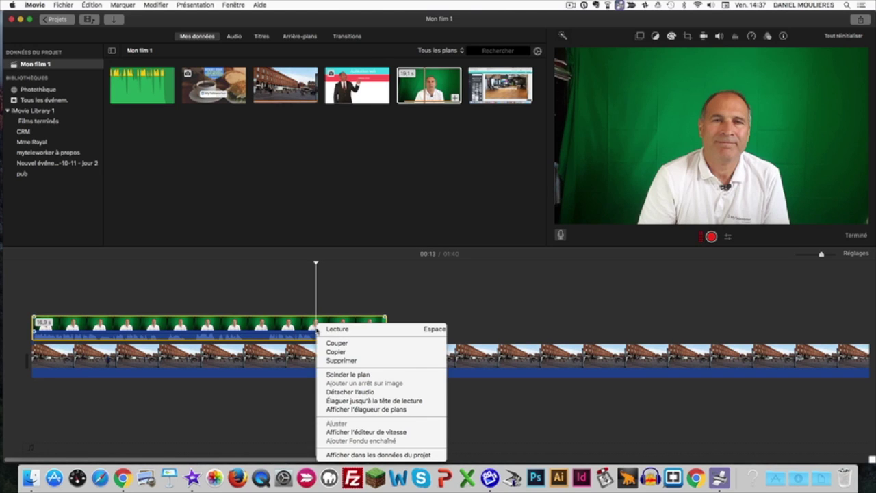
{"action": "left_click", "coordinate": [339, 375]}
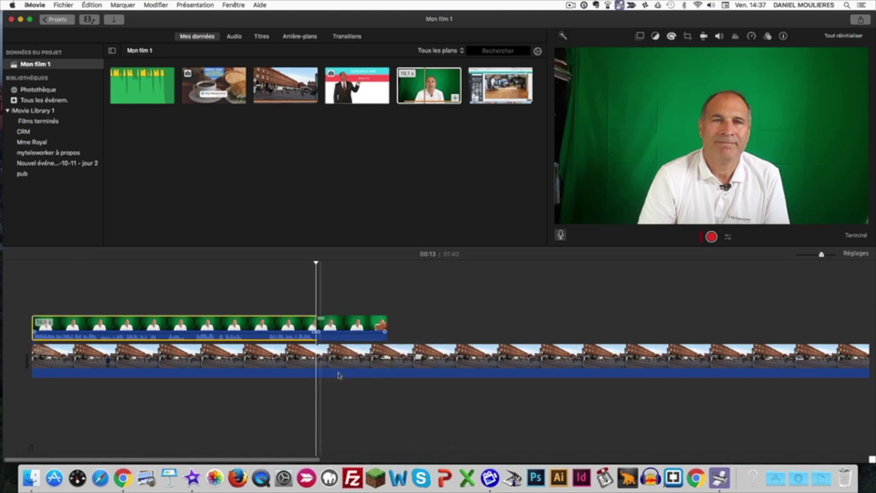
{"action": "left_click", "coordinate": [337, 327]}
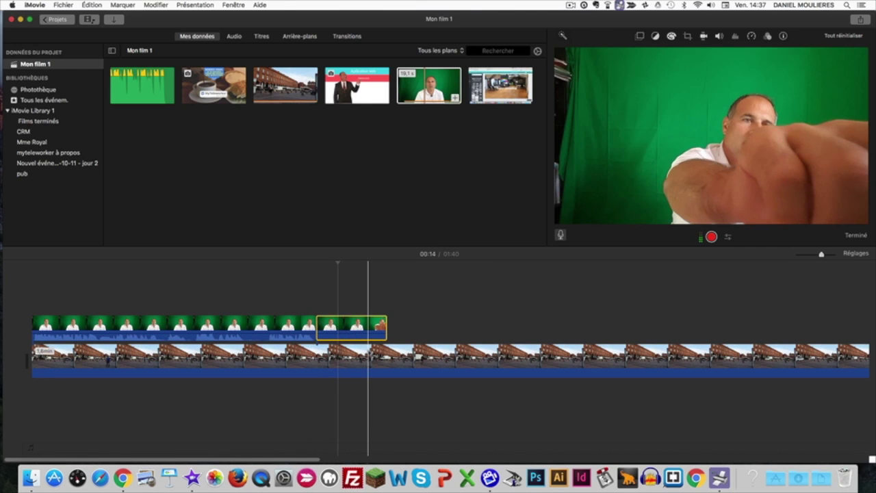
{"action": "key", "text": "Delete"}
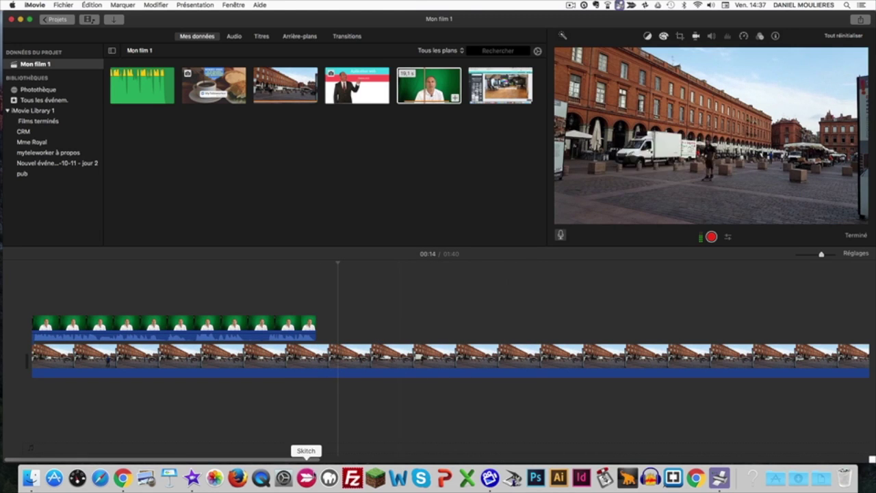
- Shorten the town square clip from its end so that it finishes together with the green-screen clip
{"action": "left_click_drag", "start_coordinate": [316, 459], "coordinate": [209, 436]}
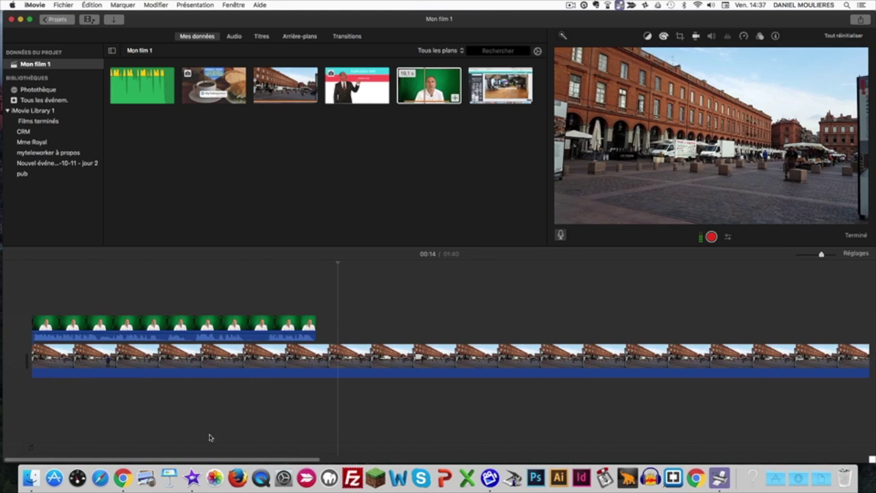
{"action": "left_click", "coordinate": [810, 256]}
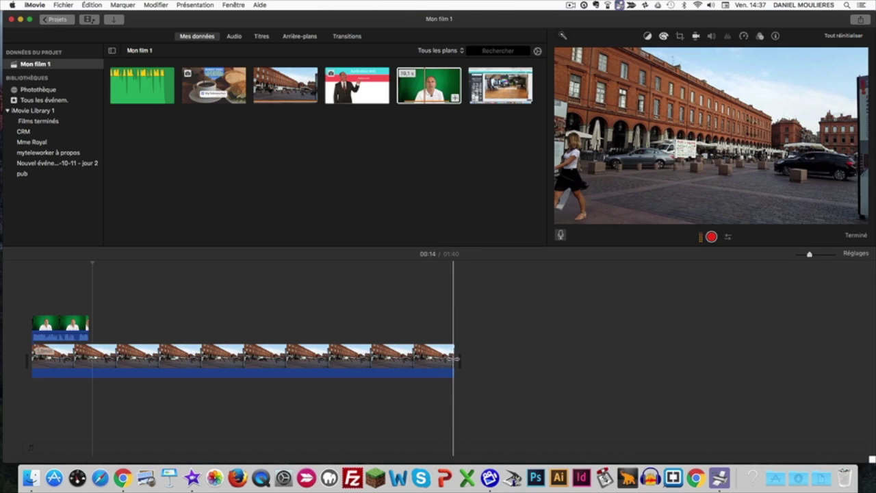
{"action": "left_click_drag", "start_coordinate": [454, 360], "coordinate": [83, 378]}
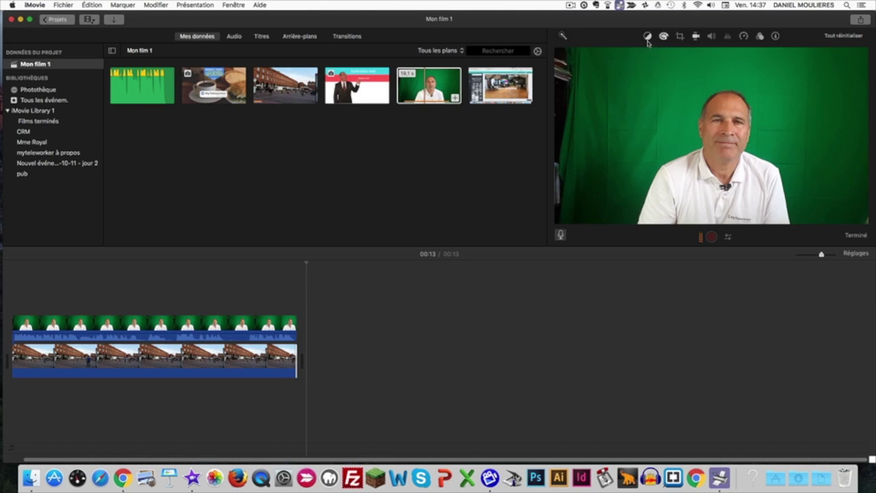
- Set the video overlay mode of the green-screen clip to Écran vert/bleu
{"action": "left_click", "coordinate": [185, 327]}
{"action": "left_click", "coordinate": [186, 329]}
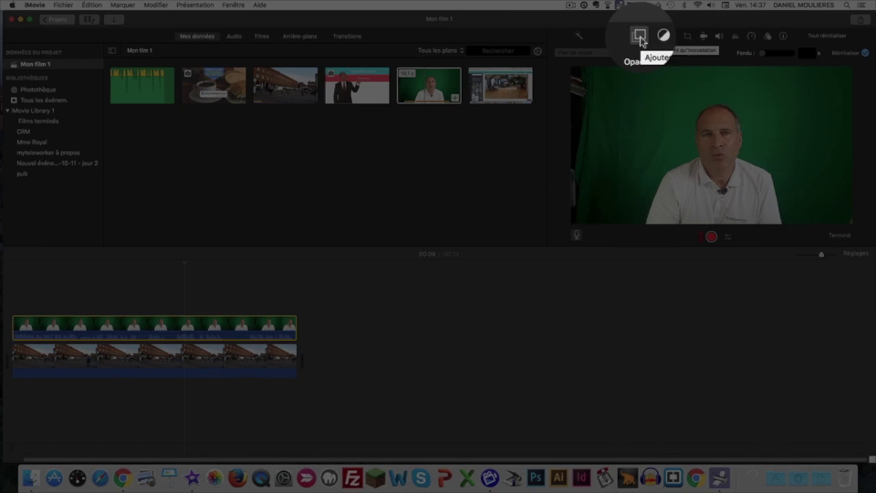
{"action": "left_click", "coordinate": [641, 36]}
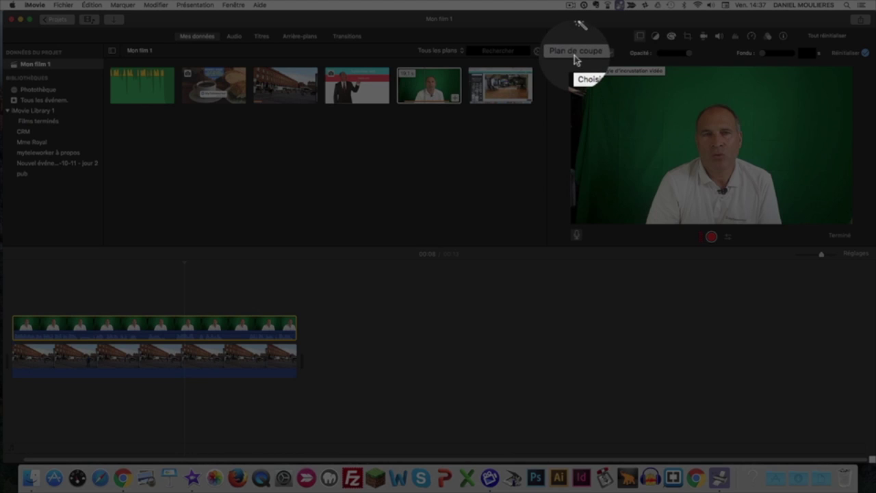
{"action": "left_click", "coordinate": [575, 54]}
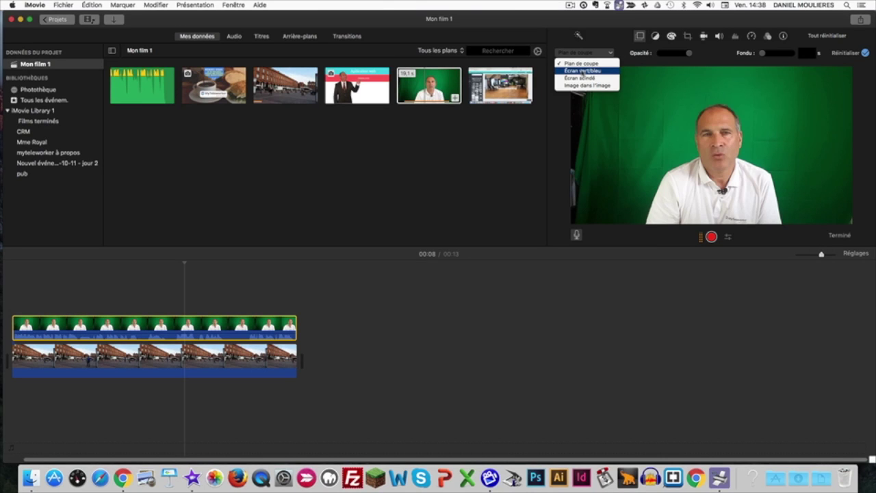
{"action": "left_click", "coordinate": [581, 71]}
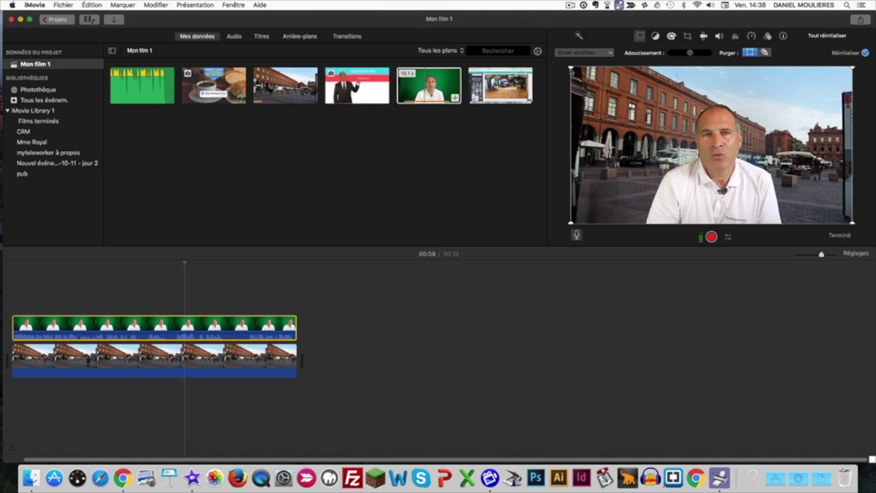
- Crop the green-screen overlay by pulling its four corner points in closely around the presenter
{"action": "left_click_drag", "start_coordinate": [572, 67], "coordinate": [690, 63]}
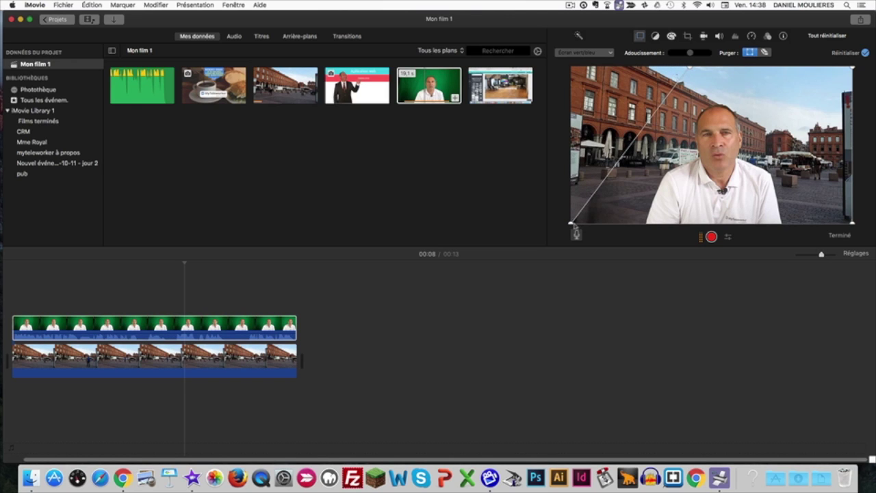
{"action": "left_click_drag", "start_coordinate": [572, 225], "coordinate": [629, 227]}
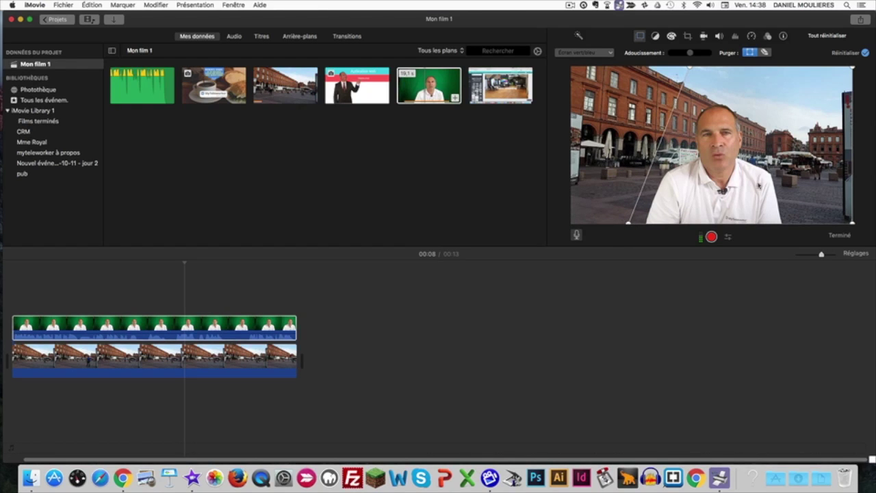
{"action": "left_click_drag", "start_coordinate": [854, 71], "coordinate": [769, 67]}
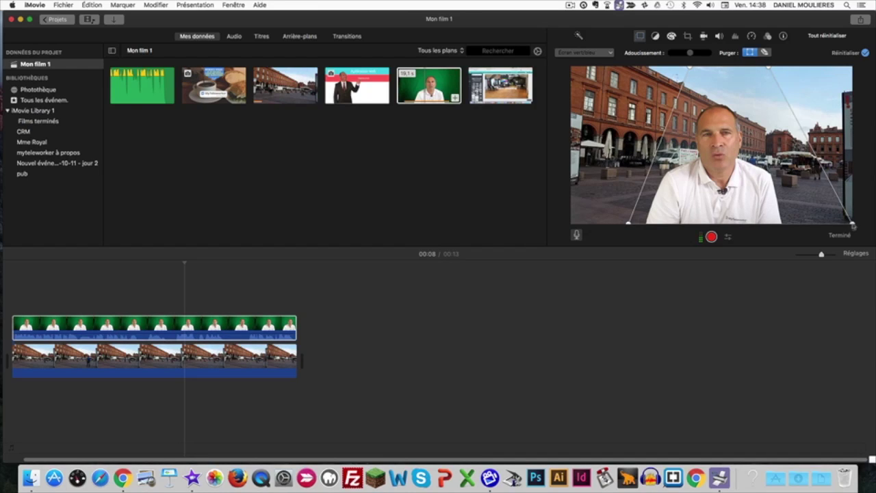
{"action": "left_click_drag", "start_coordinate": [853, 225], "coordinate": [794, 232]}
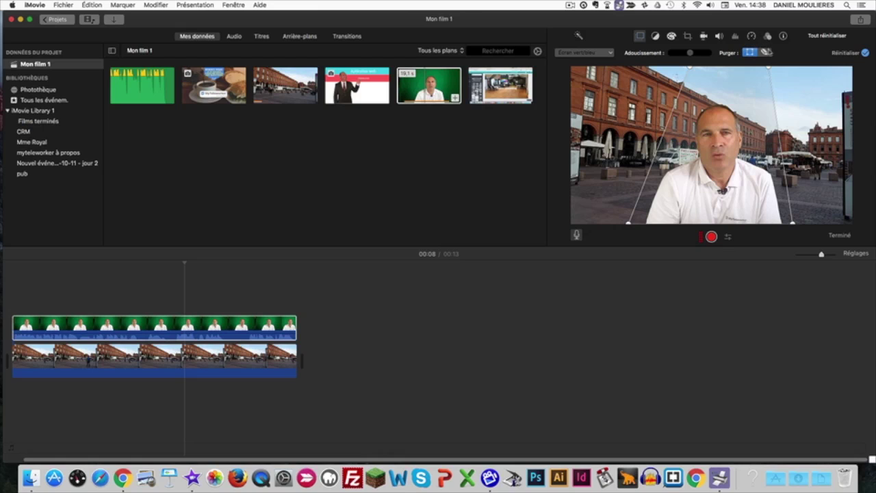
- Erase leftover background beside the presenter with the overlay's cleanup eraser and close the overlay adjustments
{"action": "left_click", "coordinate": [765, 53]}
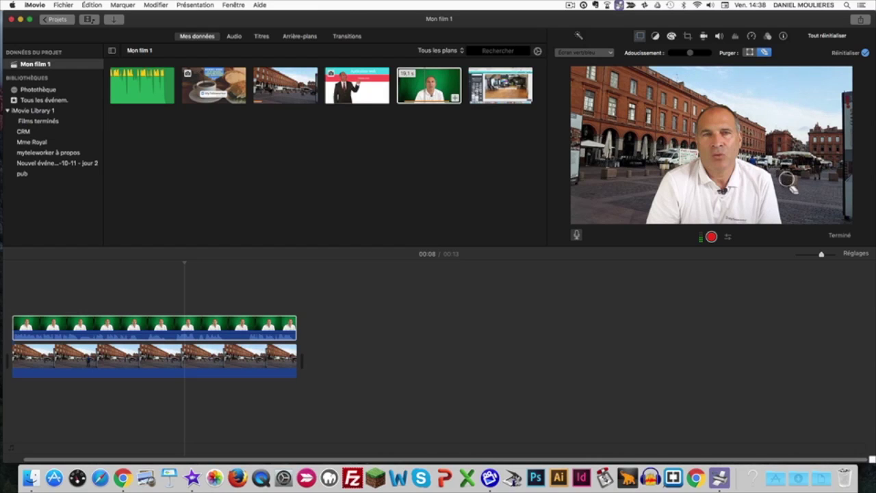
{"action": "left_click", "coordinate": [622, 212]}
{"action": "left_click", "coordinate": [169, 411]}
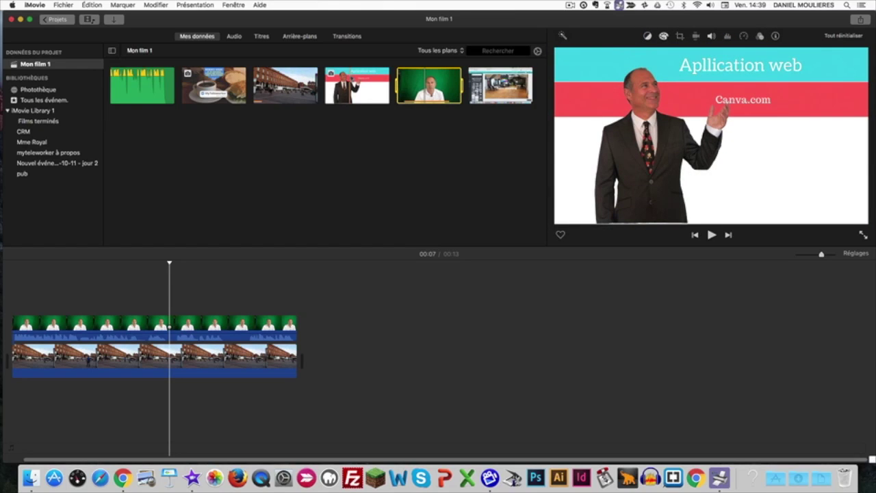
- Add the Canva.com title image after the town square clip and attach the Left_U_Into_Sting jingle beneath it
{"action": "left_click_drag", "start_coordinate": [363, 86], "coordinate": [306, 347]}
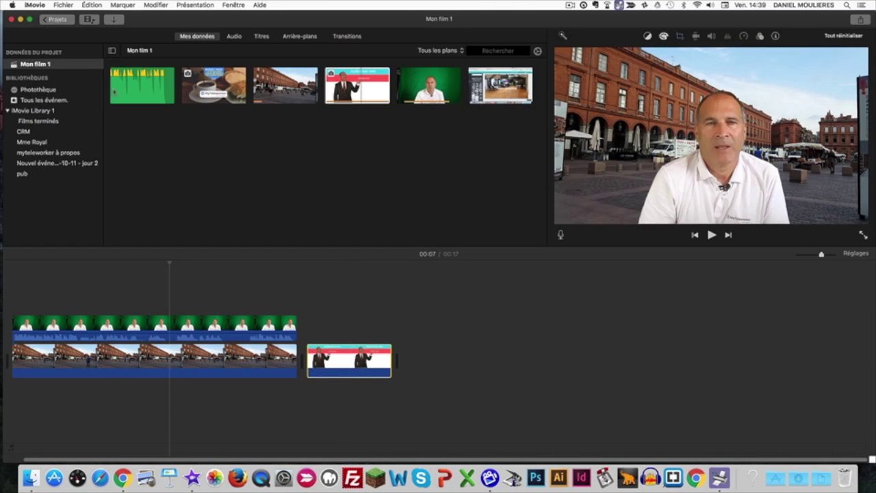
{"action": "left_click", "coordinate": [136, 87]}
{"action": "left_click_drag", "start_coordinate": [138, 91], "coordinate": [310, 401]}
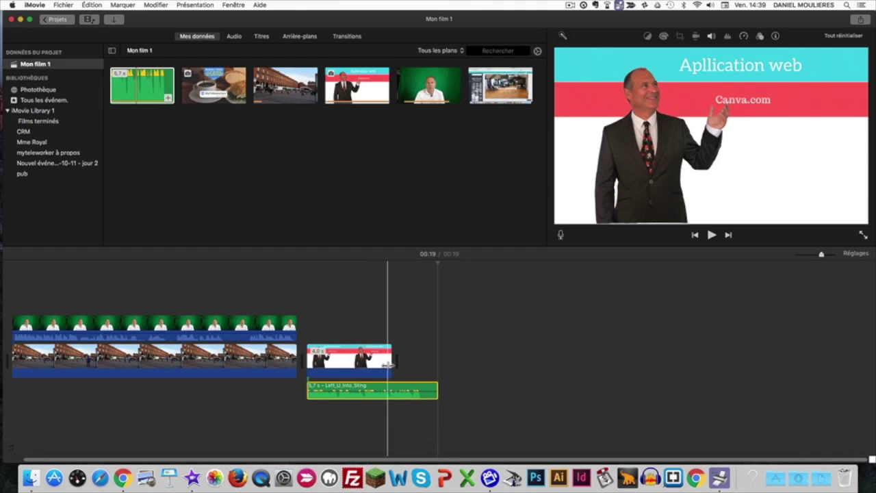
- Lengthen the title image to match the jingle beneath it, and append the Canva screen recording after it
{"action": "left_click", "coordinate": [394, 369]}
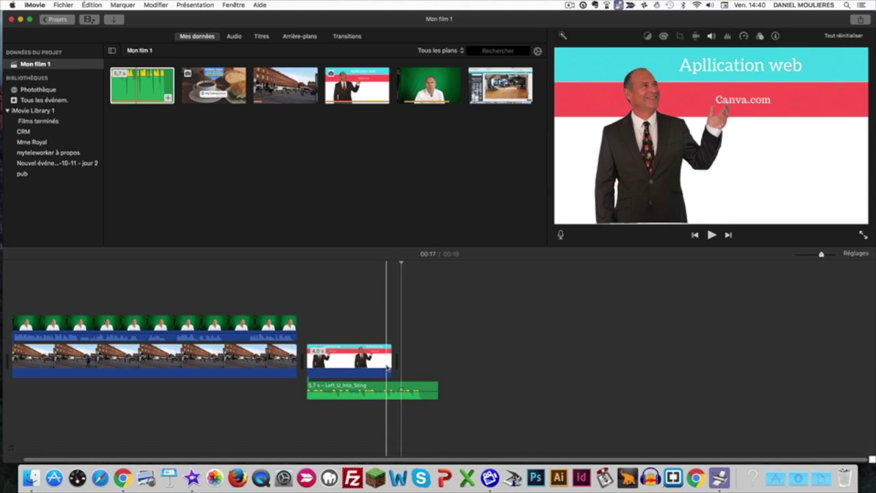
{"action": "left_click_drag", "start_coordinate": [394, 365], "coordinate": [429, 365]}
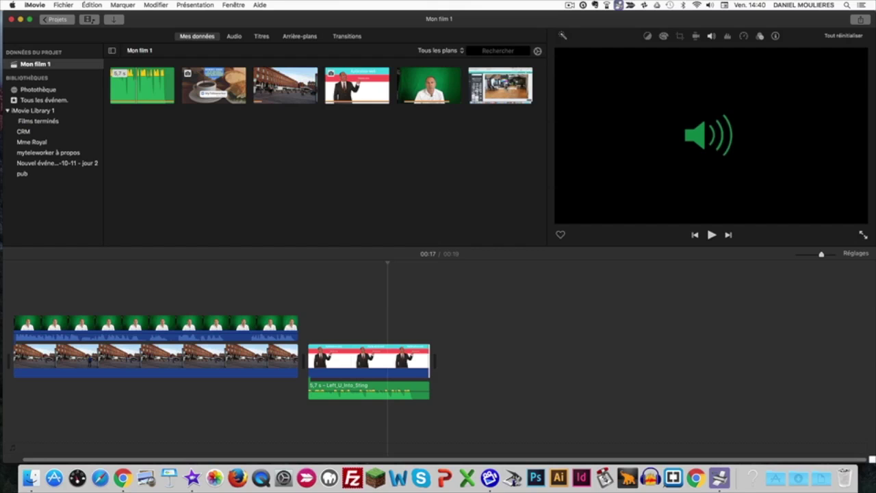
{"action": "left_click", "coordinate": [507, 87]}
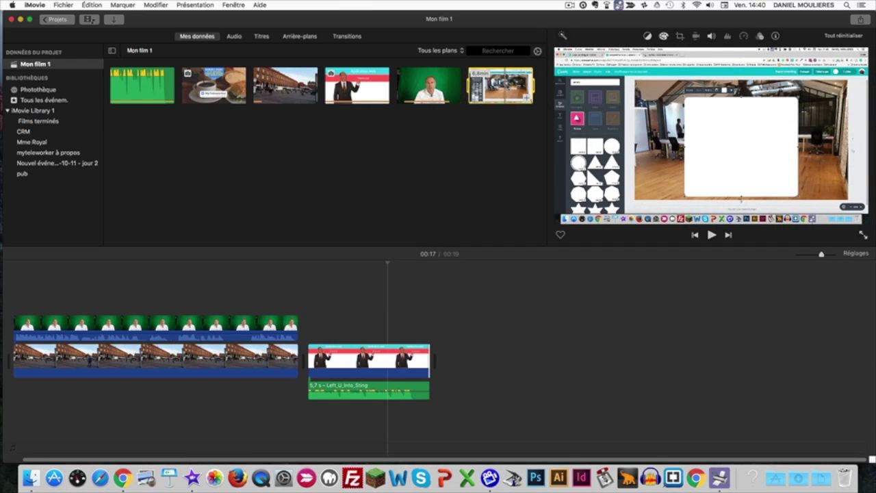
{"action": "left_click_drag", "start_coordinate": [515, 82], "coordinate": [449, 352]}
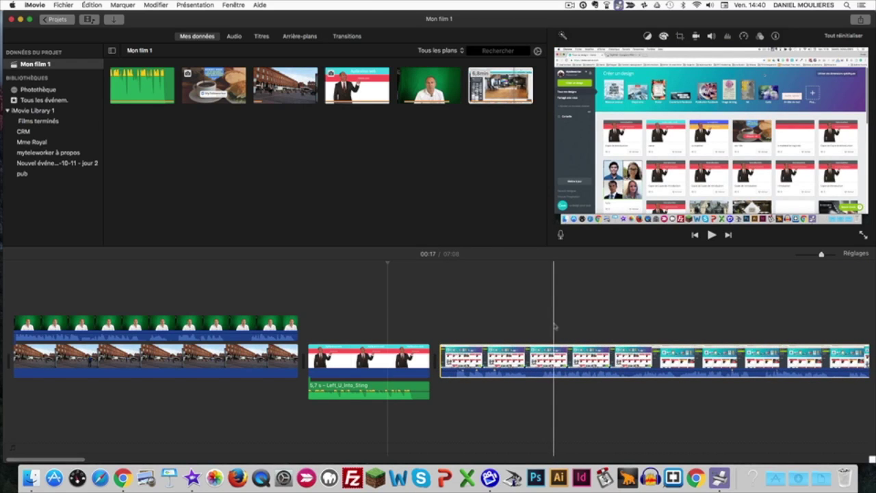
- Append the coffee cup image at the end of the film and attach the Left_U_Into_Sting jingle beneath it
{"action": "left_click", "coordinate": [805, 255]}
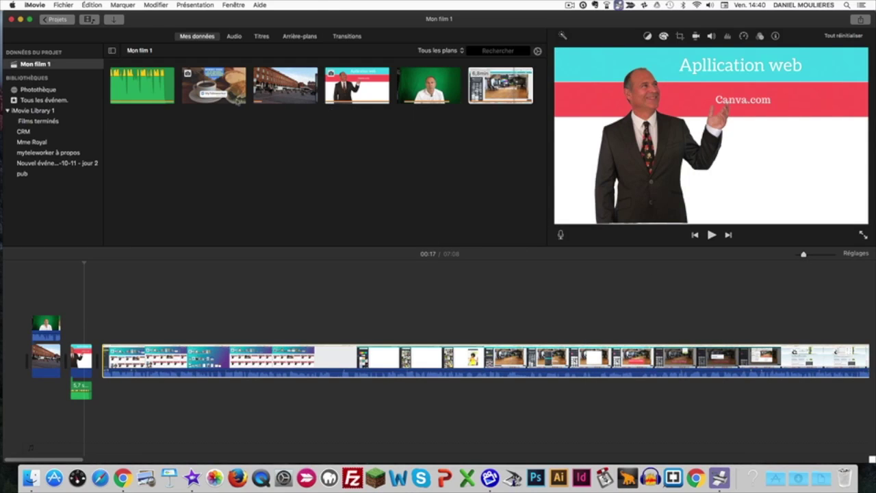
{"action": "left_click", "coordinate": [204, 91]}
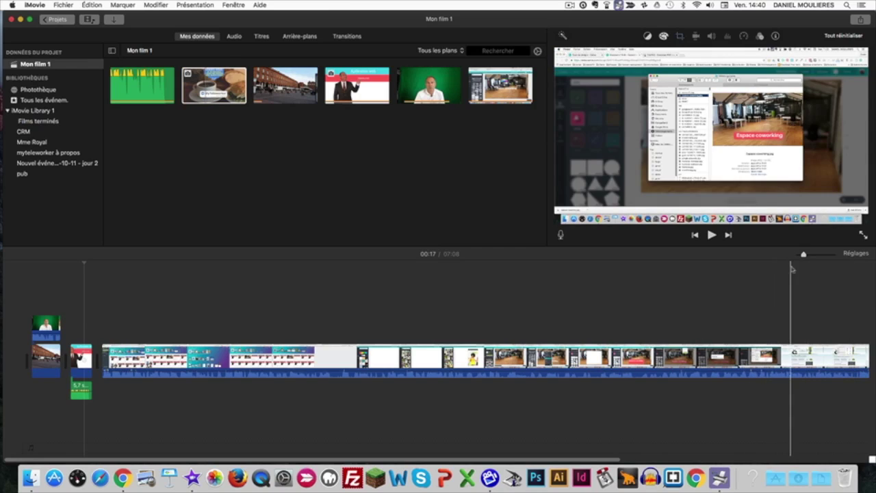
{"action": "left_click_drag", "start_coordinate": [803, 254], "coordinate": [797, 254]}
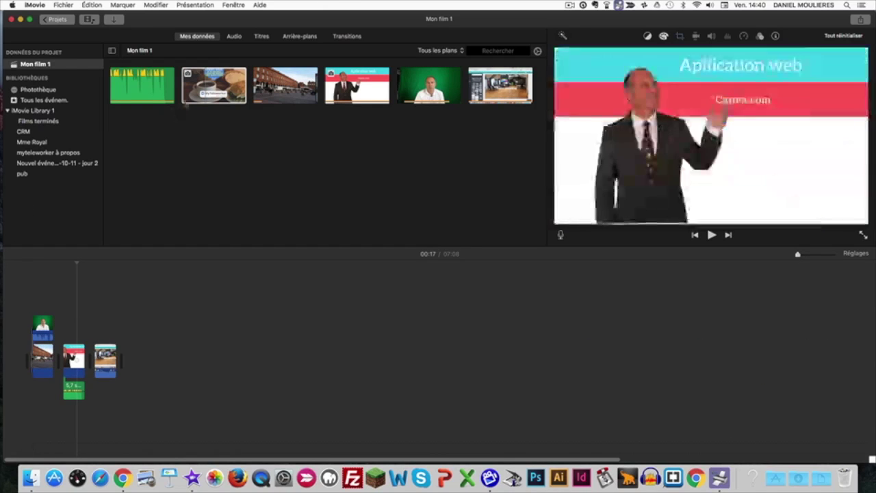
{"action": "left_click_drag", "start_coordinate": [214, 85], "coordinate": [171, 363]}
{"action": "left_click_drag", "start_coordinate": [126, 96], "coordinate": [141, 390]}
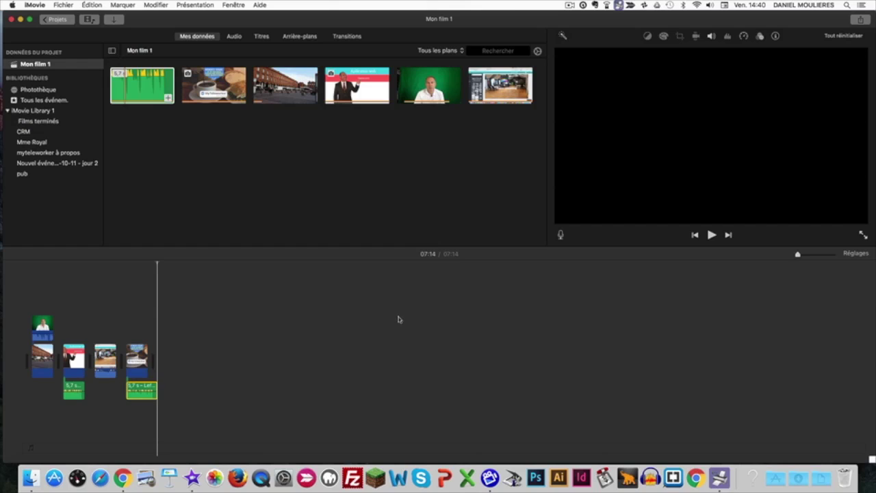
- Open the film's sharing destinations to export it as a file
{"action": "left_click", "coordinate": [63, 5]}
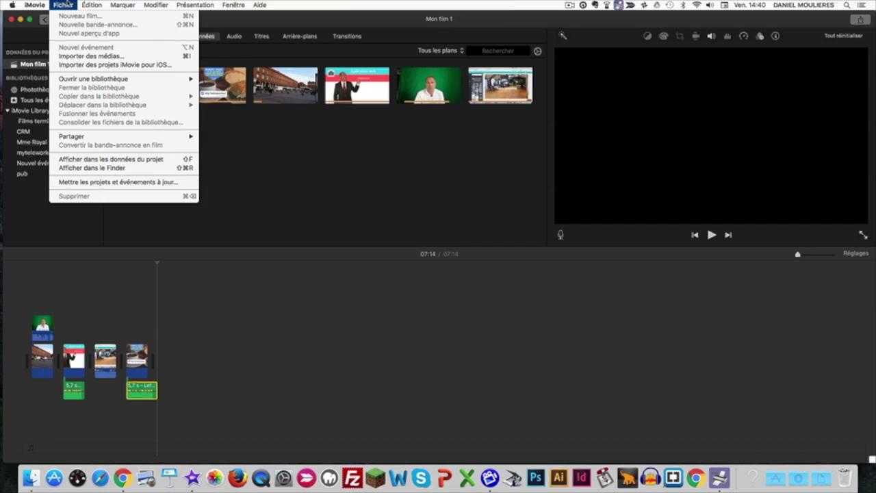
{"action": "left_click", "coordinate": [67, 5]}
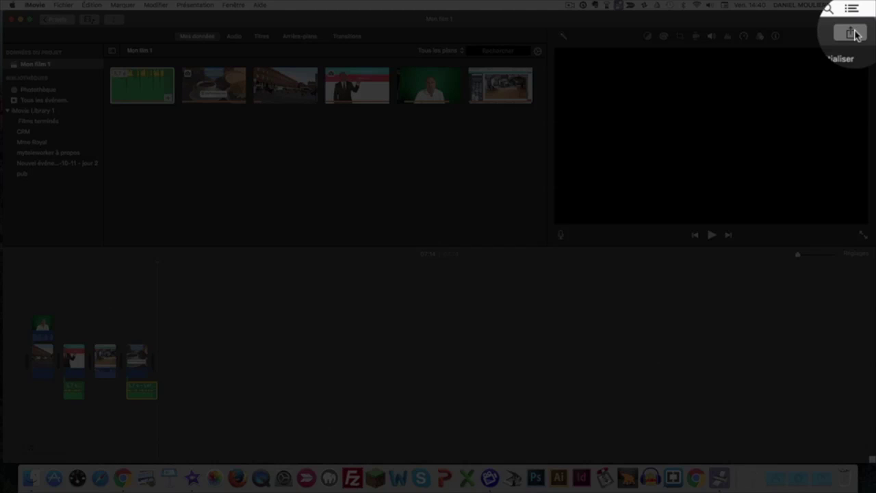
{"action": "left_click", "coordinate": [853, 34]}
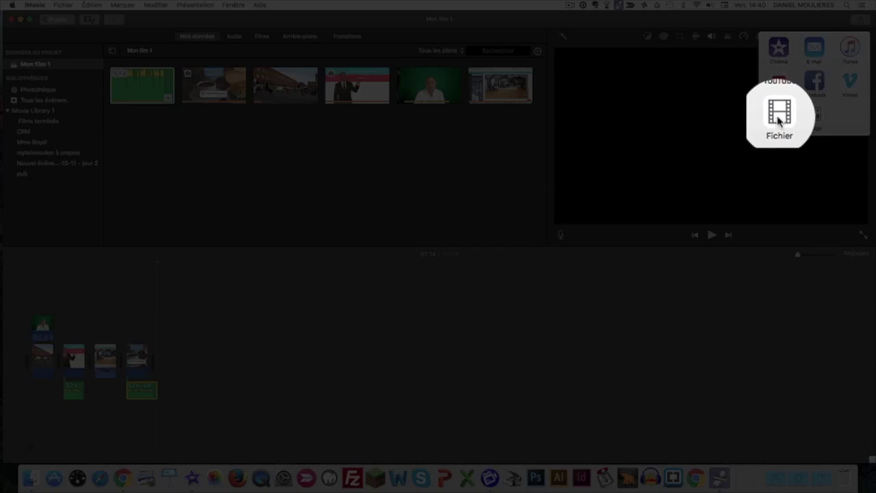